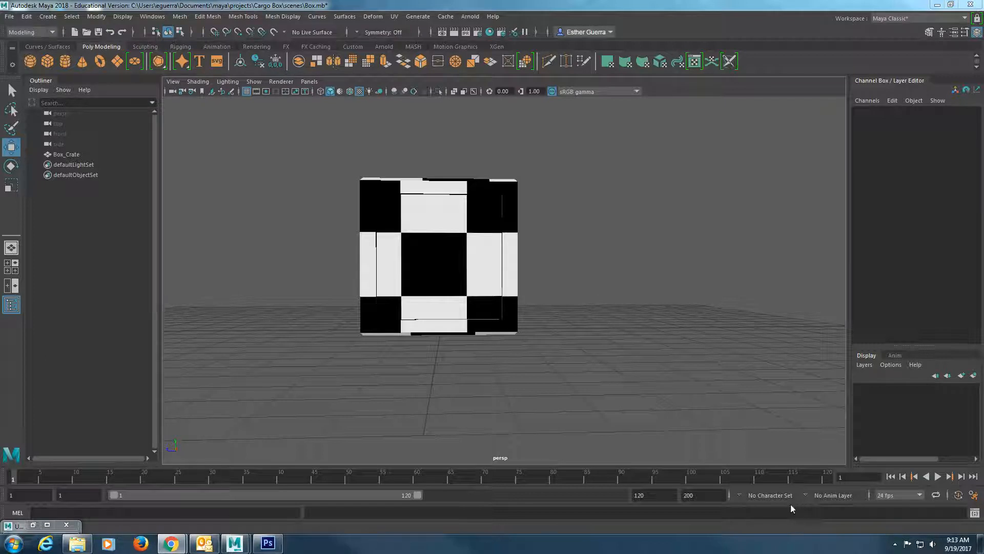
Inspect the checker pattern on the crate's sides, recessed edges and top surface from several angles.
{"action": "left_click", "coordinate": [394, 18]}
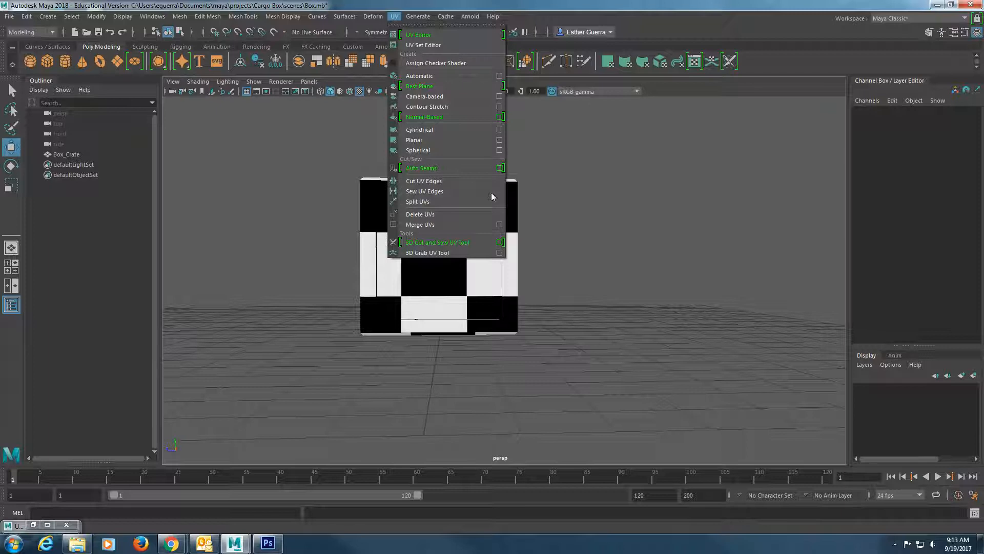
{"action": "left_click", "coordinate": [581, 279]}
{"action": "left_click_drag", "start_coordinate": [581, 279], "coordinate": [648, 236], "text": "alt"}
{"action": "left_click_drag", "start_coordinate": [645, 325], "coordinate": [452, 285], "text": "alt"}
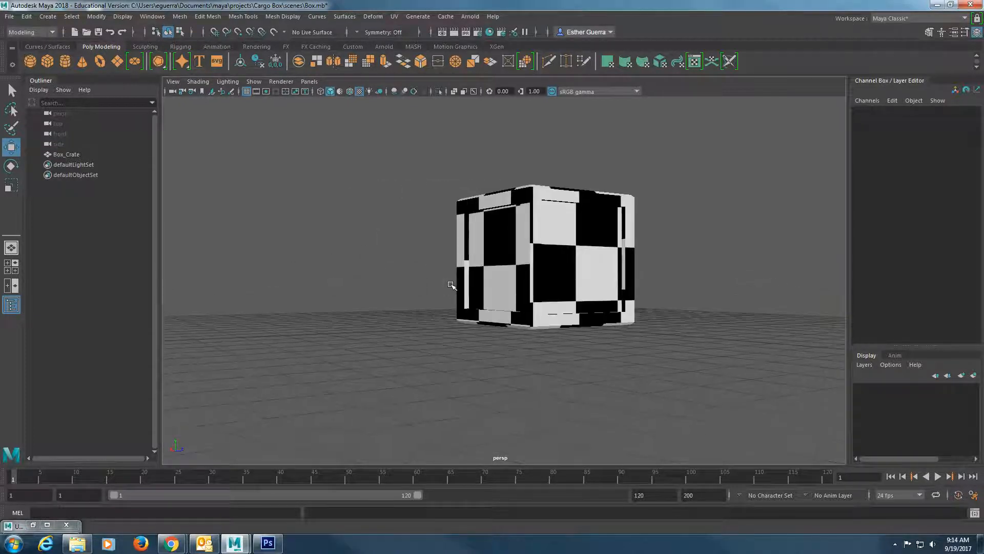
{"action": "scroll", "coordinate": [452, 284], "scroll_direction": "up", "scroll_amount": 6}
{"action": "mouse_move", "coordinate": [423, 263]}
{"action": "right_mouse_down"}
{"action": "mouse_move", "coordinate": [410, 264]}
{"action": "mouse_move", "coordinate": [413, 278]}
{"action": "right_mouse_up"}
{"action": "left_click", "coordinate": [408, 277]}
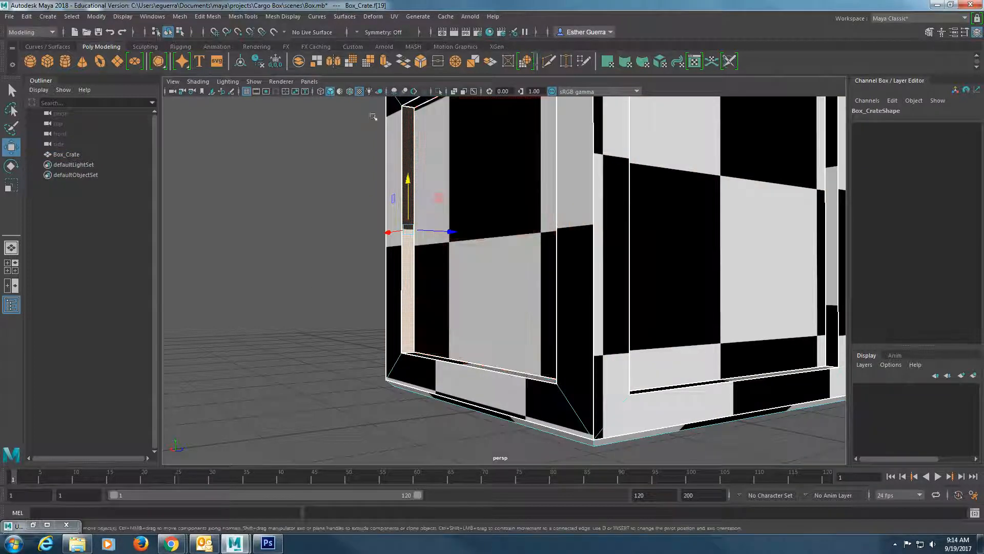
{"action": "left_click_drag", "start_coordinate": [418, 204], "coordinate": [568, 220], "text": "alt"}
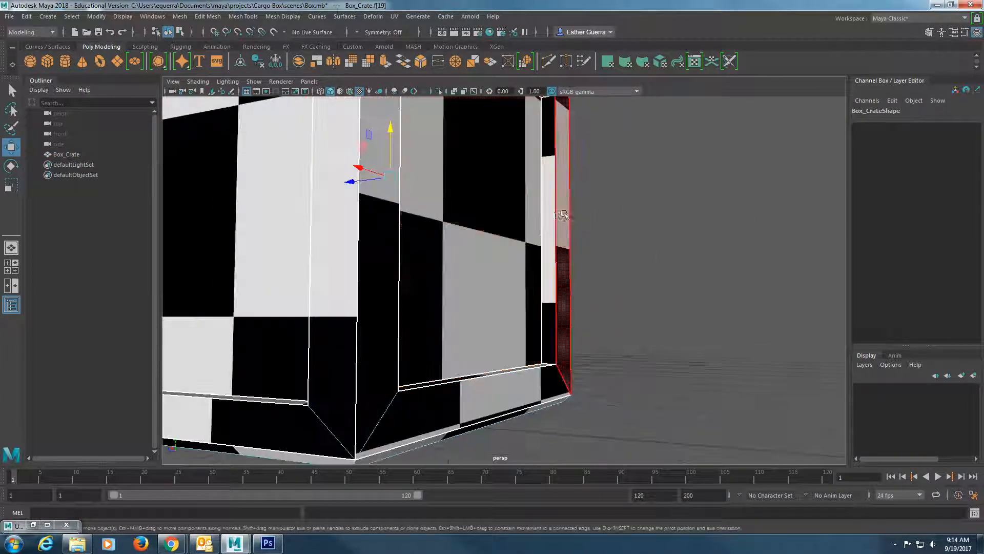
{"action": "left_click_drag", "start_coordinate": [515, 171], "coordinate": [615, 217], "text": "alt"}
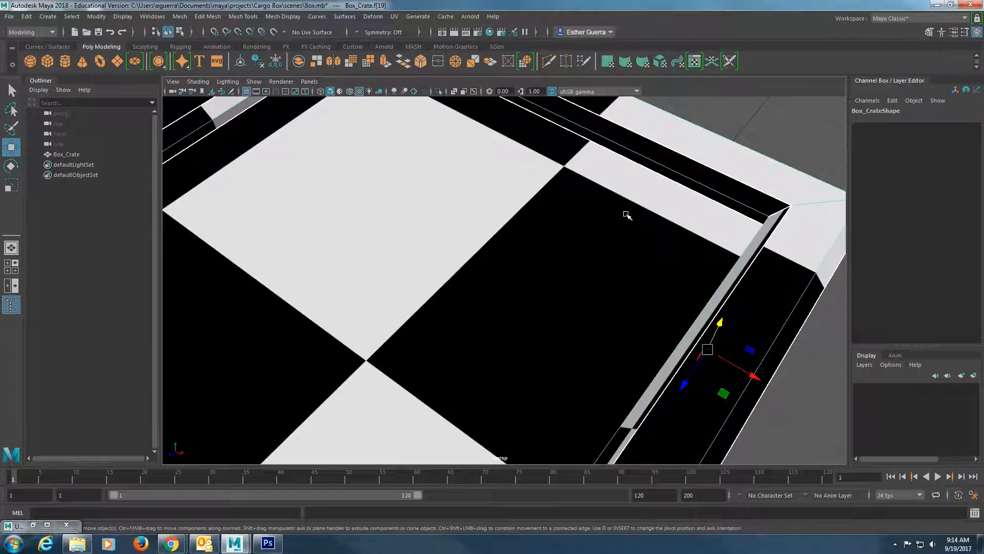
{"action": "right_click_drag", "start_coordinate": [665, 164], "coordinate": [597, 294], "text": "alt"}
{"action": "left_click_drag", "start_coordinate": [597, 294], "coordinate": [538, 246], "text": "alt"}
Select the whole crate as an object and, in the UV Editor, move all its UV shells onto the checkered 0–1 tile.
{"action": "right_click_drag", "start_coordinate": [544, 239], "coordinate": [592, 223]}
{"action": "left_click_drag", "start_coordinate": [619, 253], "coordinate": [582, 287], "text": "alt"}
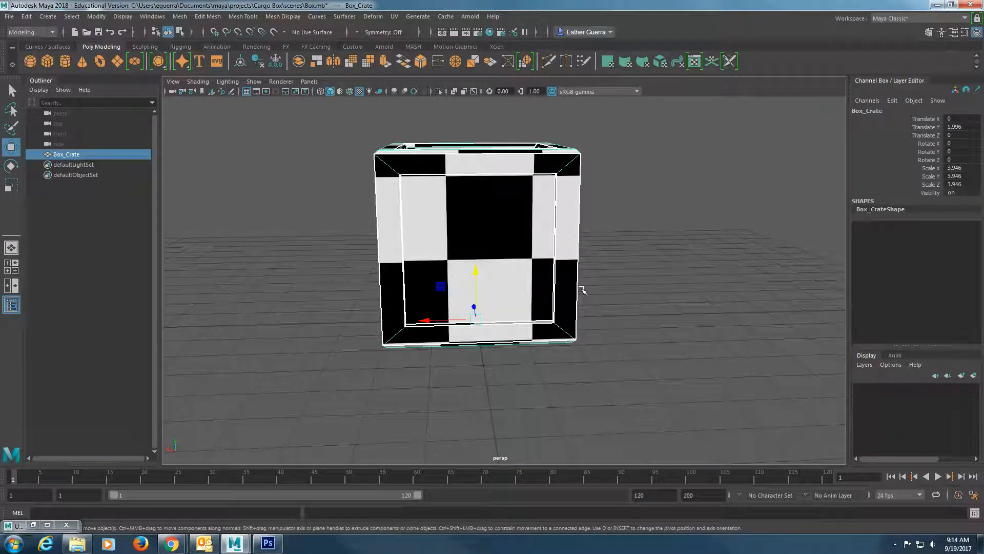
{"action": "left_click", "coordinate": [33, 525]}
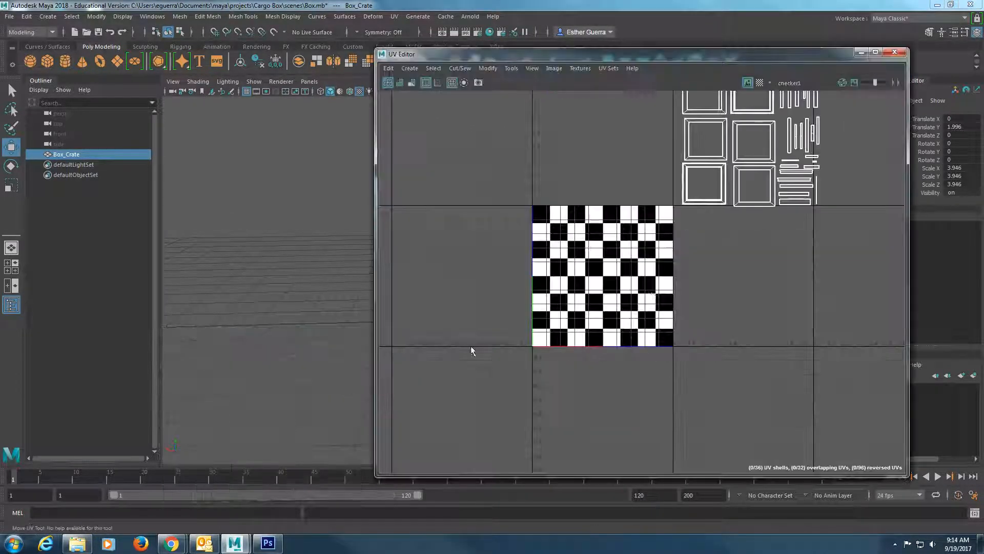
{"action": "middle_click_drag", "start_coordinate": [808, 227], "coordinate": [724, 301], "text": "alt"}
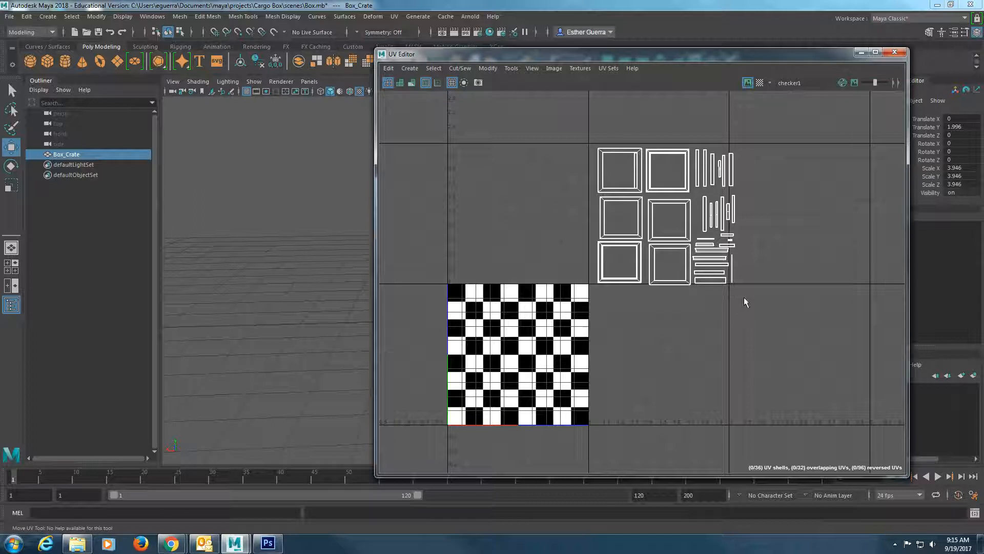
{"action": "left_click_drag", "start_coordinate": [578, 123], "coordinate": [768, 303]}
{"action": "right_click_drag", "start_coordinate": [705, 251], "coordinate": [685, 247]}
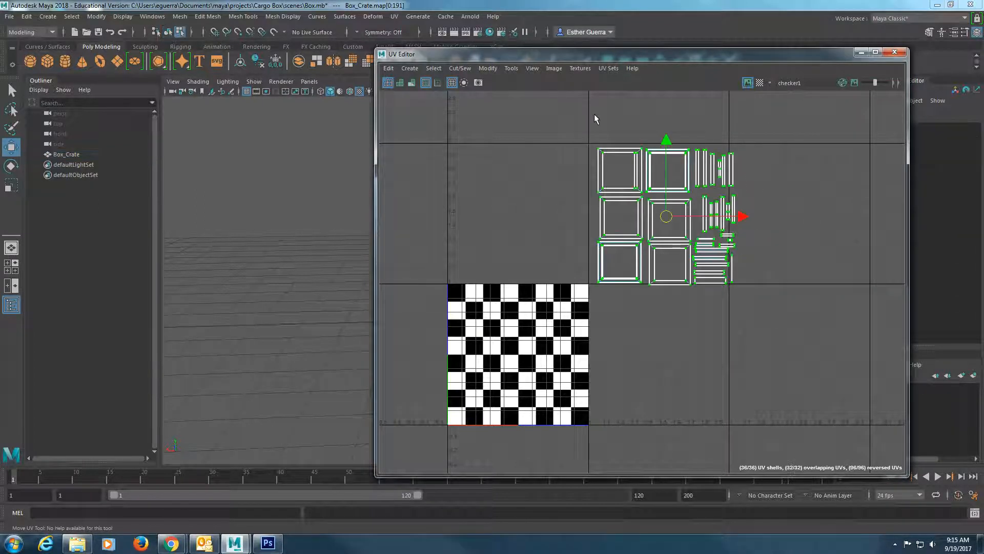
{"action": "left_click_drag", "start_coordinate": [666, 216], "coordinate": [518, 356]}
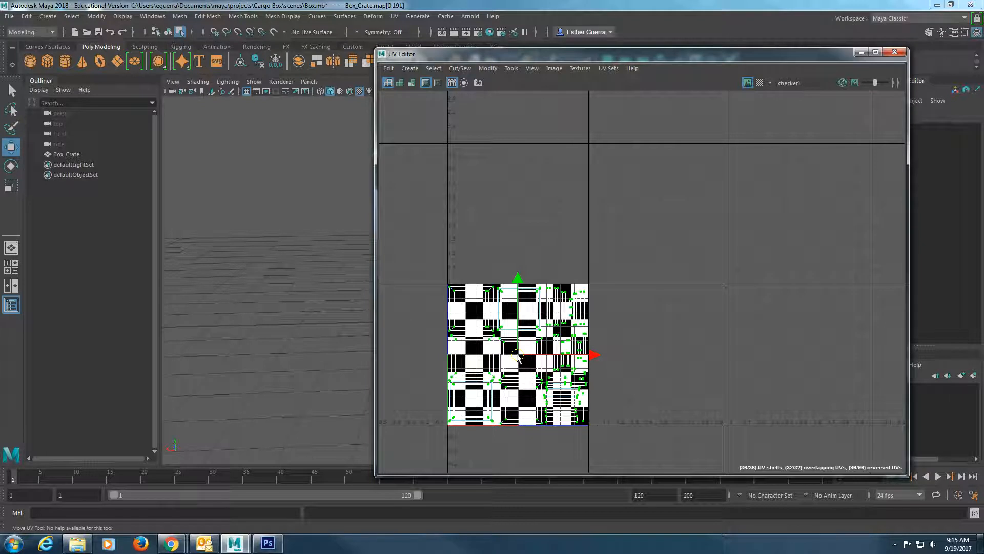
Select all the crate's UVs on the 0–1 tile and open the UV snapshot options.
{"action": "scroll", "coordinate": [535, 360], "scroll_direction": "up", "scroll_amount": 3}
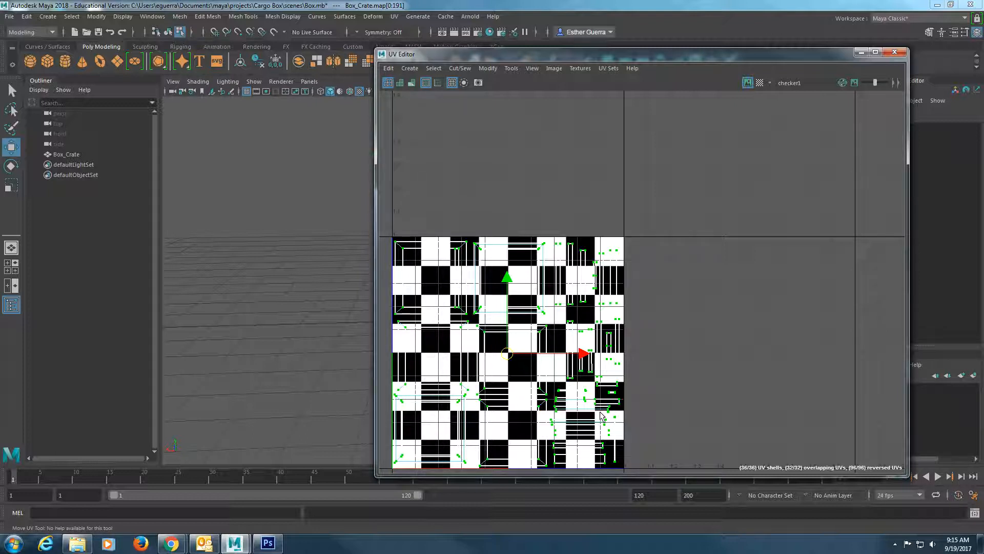
{"action": "middle_click_drag", "start_coordinate": [642, 408], "coordinate": [751, 302], "text": "alt"}
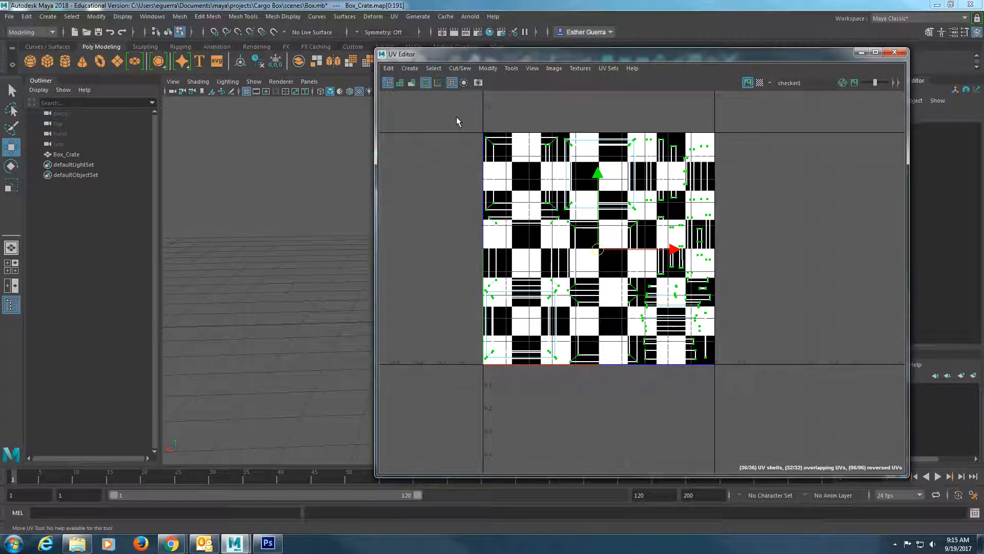
{"action": "left_click_drag", "start_coordinate": [456, 115], "coordinate": [745, 391]}
{"action": "right_click_drag", "start_coordinate": [613, 260], "coordinate": [657, 258]}
{"action": "left_click_drag", "start_coordinate": [465, 100], "coordinate": [803, 397]}
{"action": "left_click", "coordinate": [477, 83]}
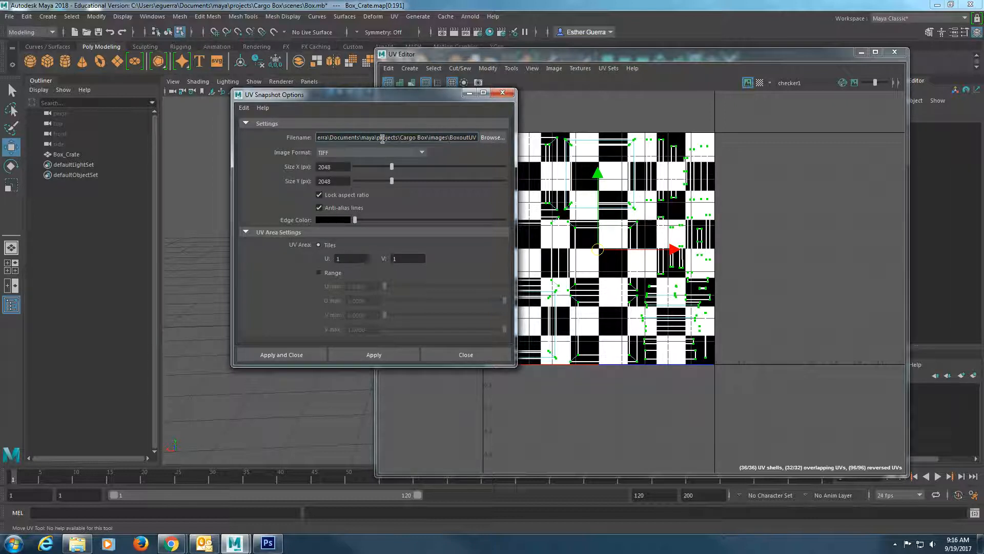
Check the UV snapshot's destination folder and file name.
{"action": "left_click", "coordinate": [491, 138]}
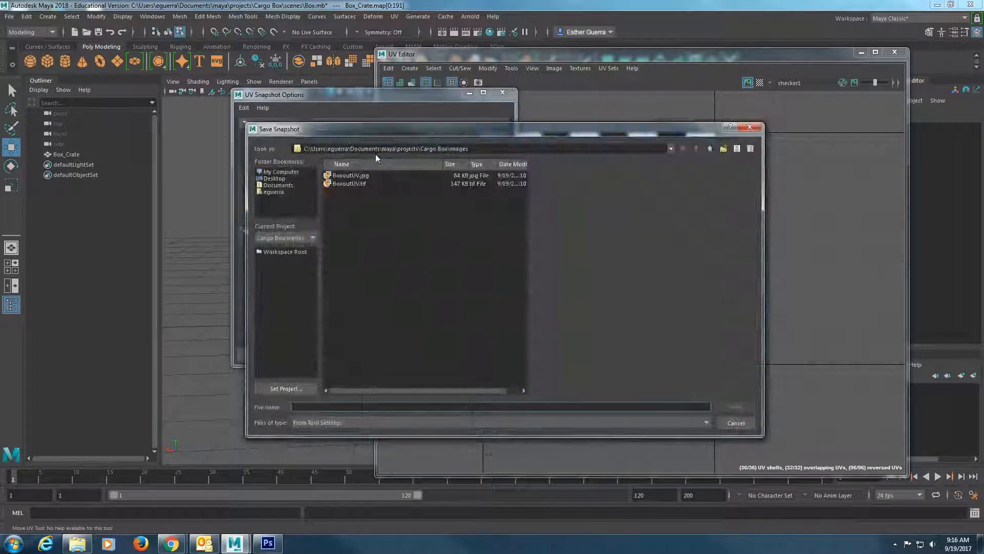
{"action": "left_click", "coordinate": [749, 126]}
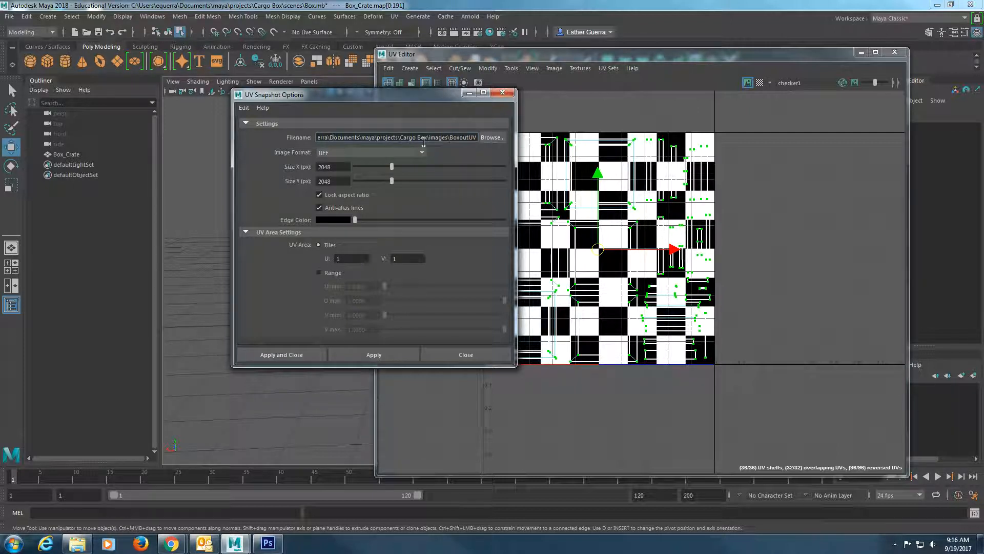
{"action": "double_click", "coordinate": [450, 137]}
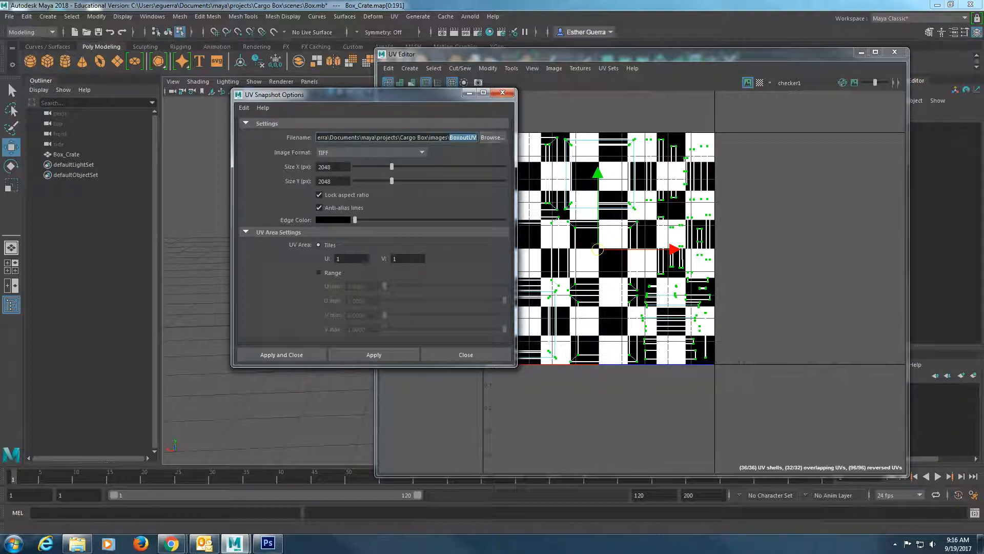
{"action": "left_click", "coordinate": [460, 138]}
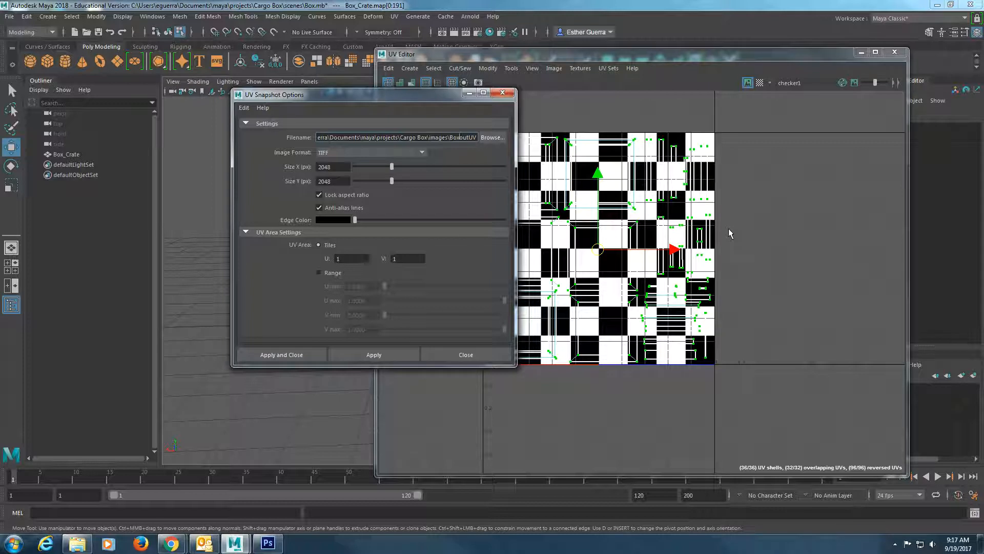
Set the snapshot's edge color to white and save it as a TIFF, replacing the existing BoxoutUV file.
{"action": "left_click_drag", "start_coordinate": [355, 219], "coordinate": [523, 237]}
{"action": "left_click", "coordinate": [350, 152]}
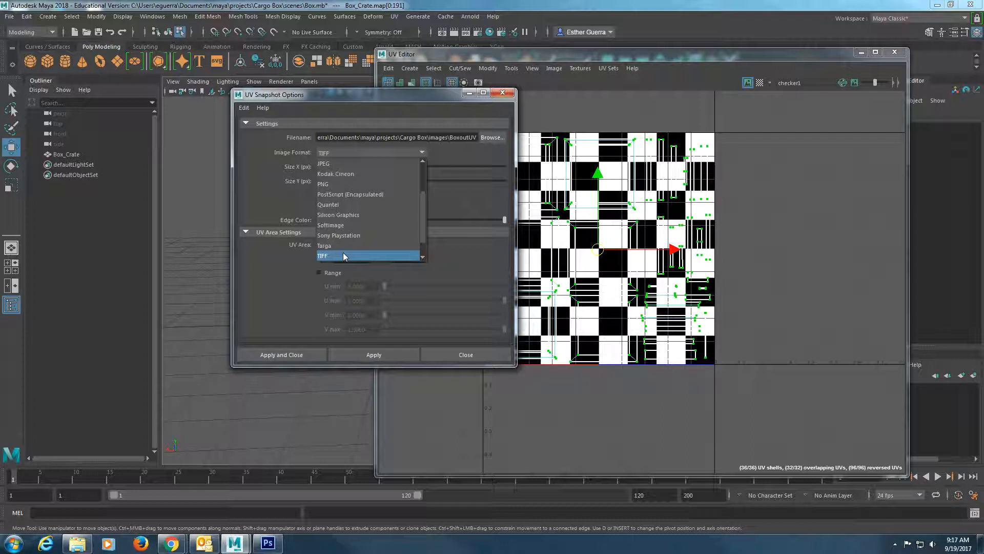
{"action": "left_click", "coordinate": [262, 185]}
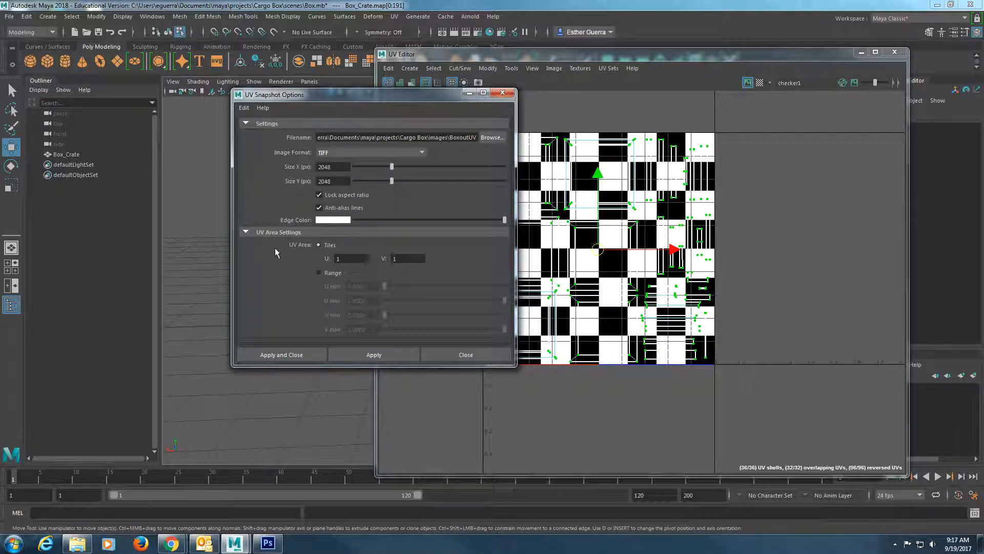
{"action": "left_click", "coordinate": [270, 355]}
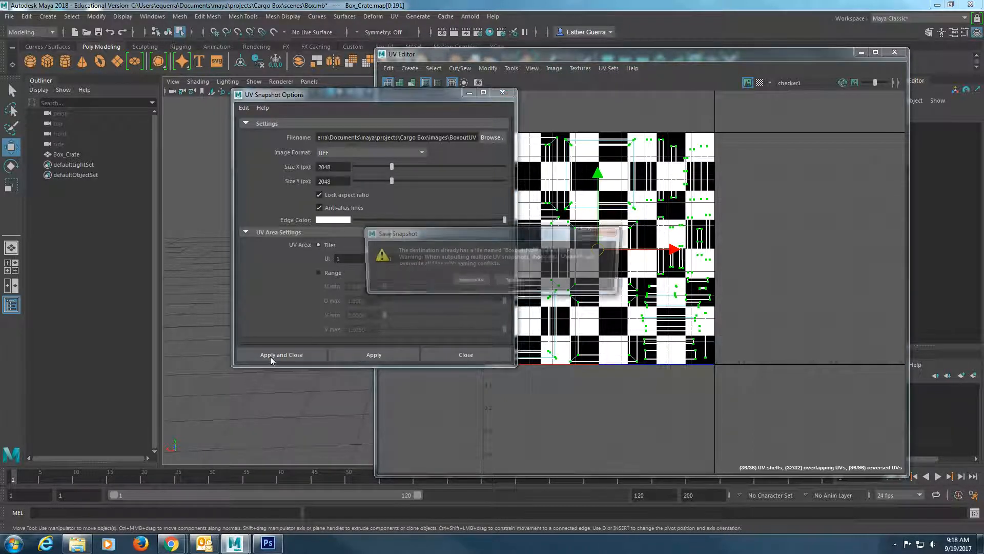
{"action": "left_click", "coordinate": [455, 280]}
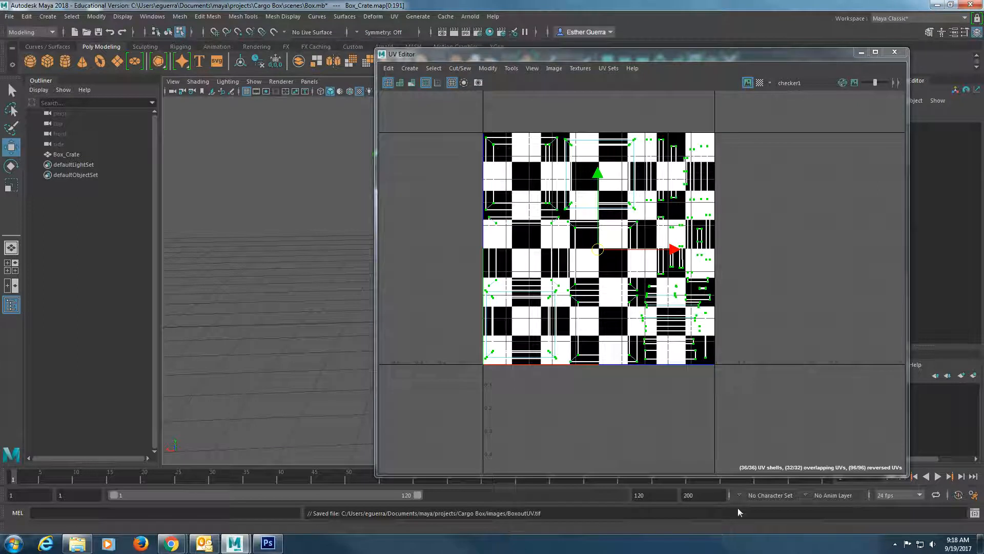
Open the BoxoutUV TIFF image from the Cargo Box images folder in Adobe Photoshop CS6.
{"action": "left_click", "coordinate": [861, 51]}
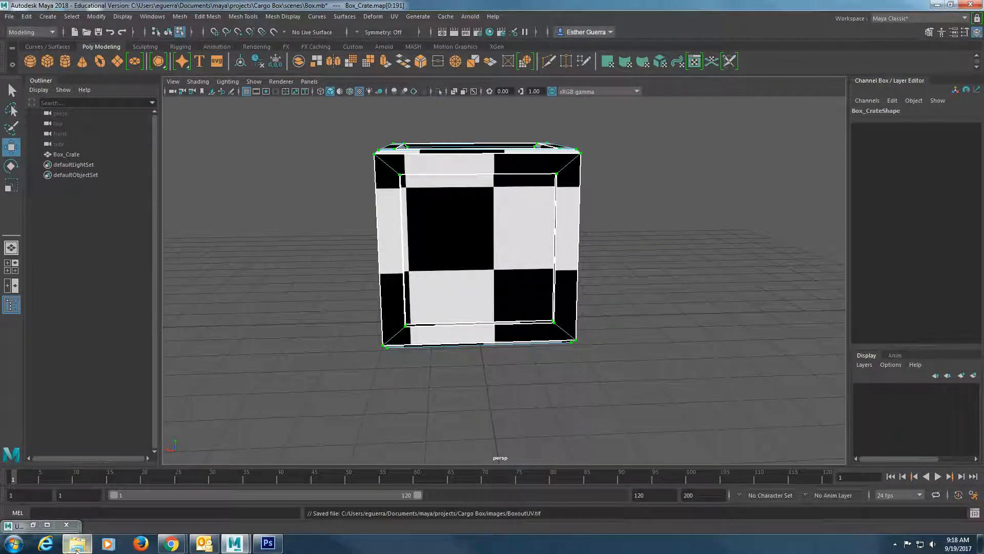
{"action": "left_click", "coordinate": [77, 548]}
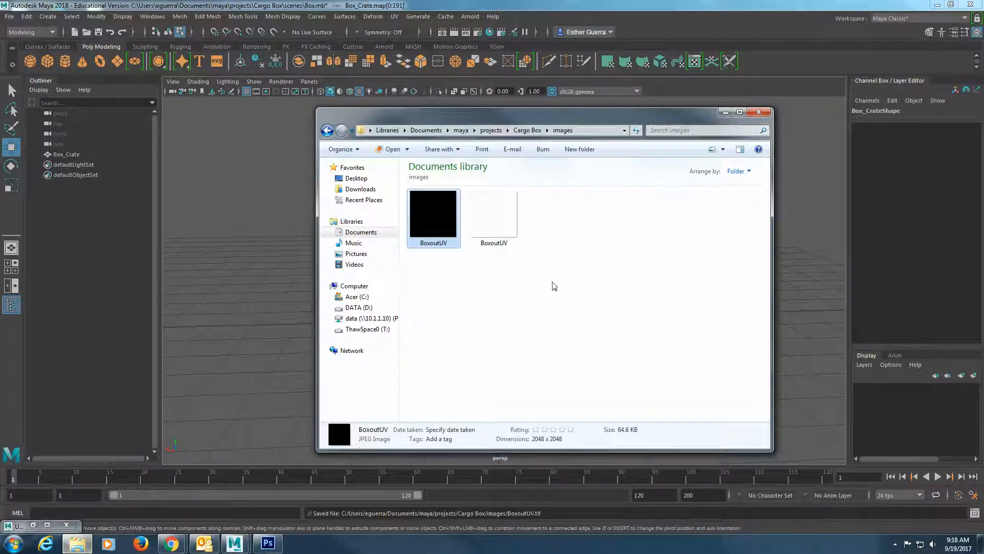
{"action": "right_click", "coordinate": [602, 240]}
{"action": "left_click", "coordinate": [637, 299]}
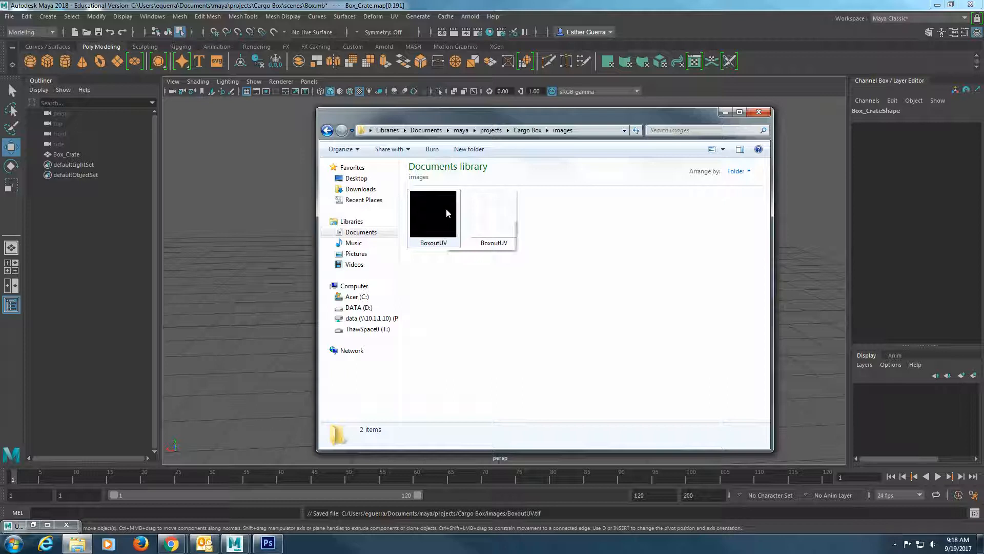
{"action": "mouse_move", "coordinate": [496, 208]}
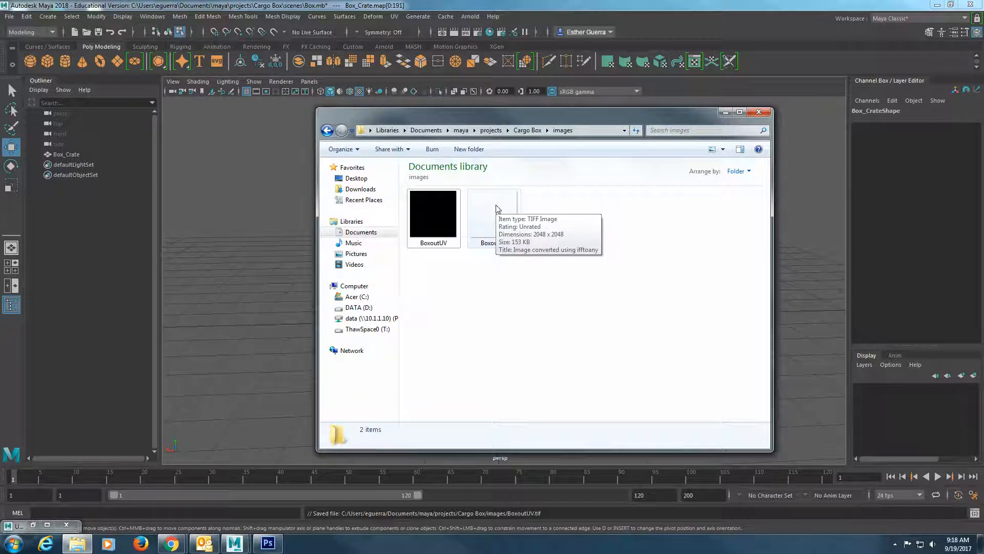
{"action": "right_click", "coordinate": [496, 206]}
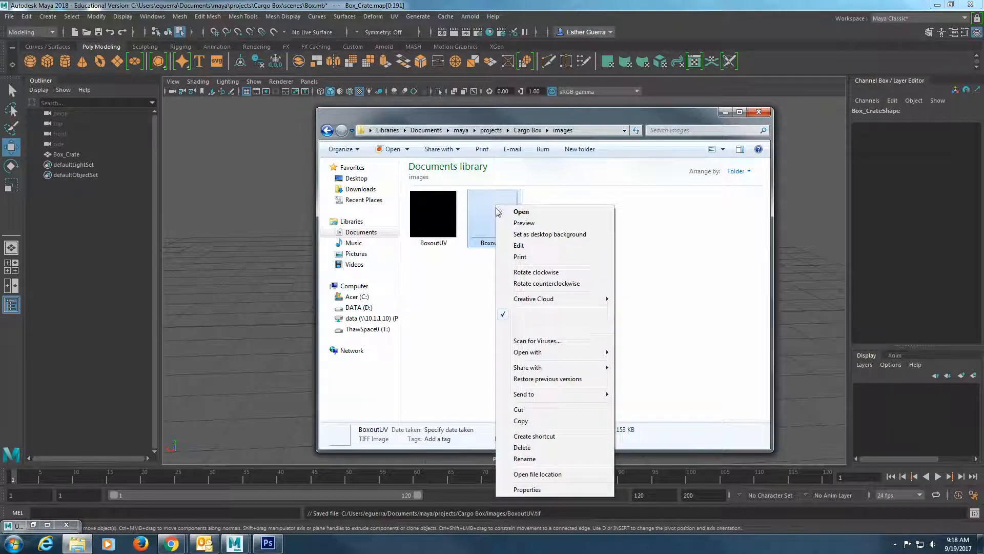
{"action": "mouse_move", "coordinate": [605, 357]}
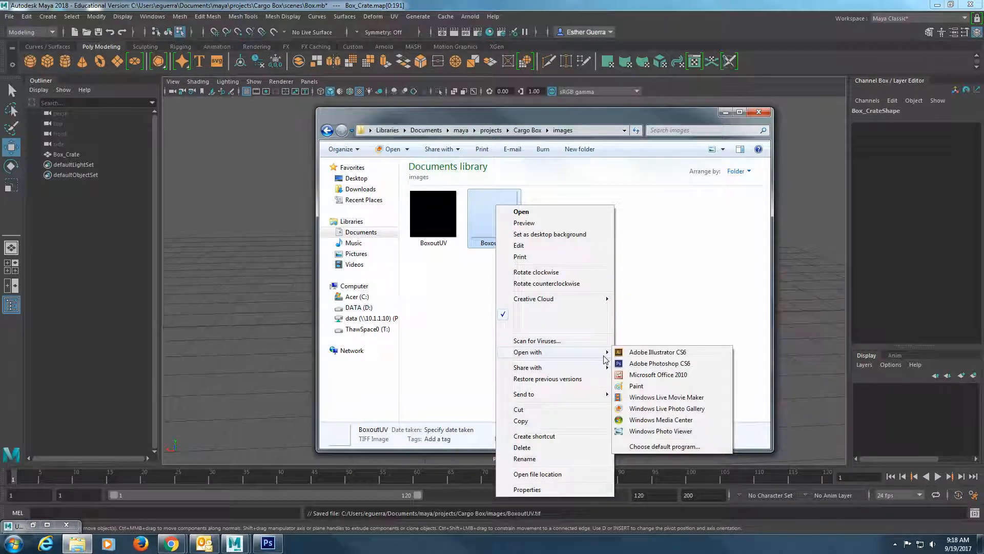
{"action": "left_click", "coordinate": [641, 363]}
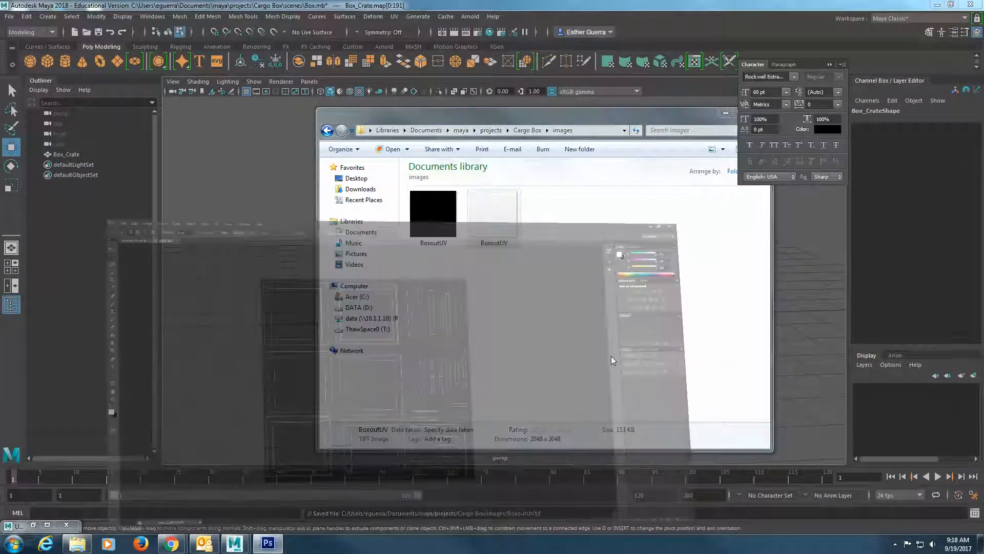